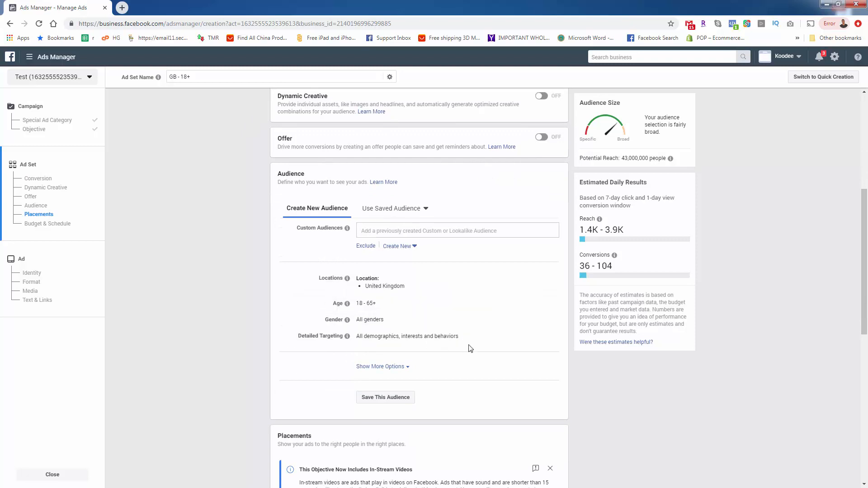
Add United States to the audience's targeted locations alongside United Kingdom
left_click(547, 336)
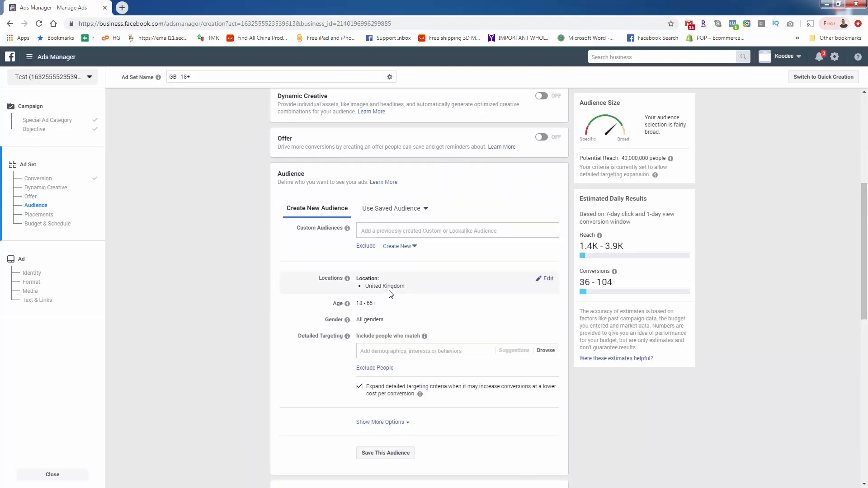
left_click(550, 286)
left_click(459, 326)
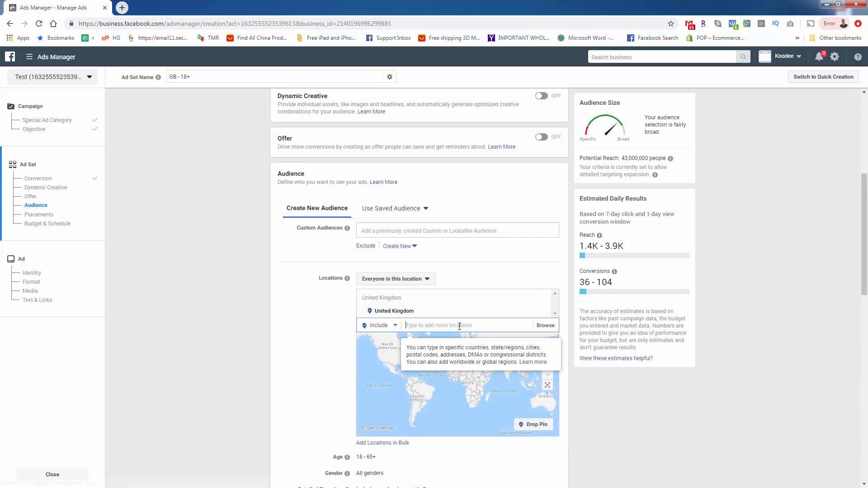
type("Unite")
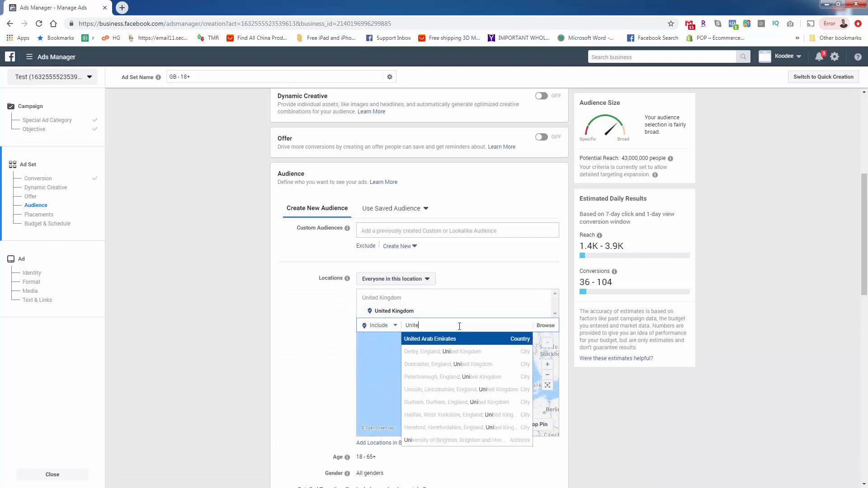
type("d States")
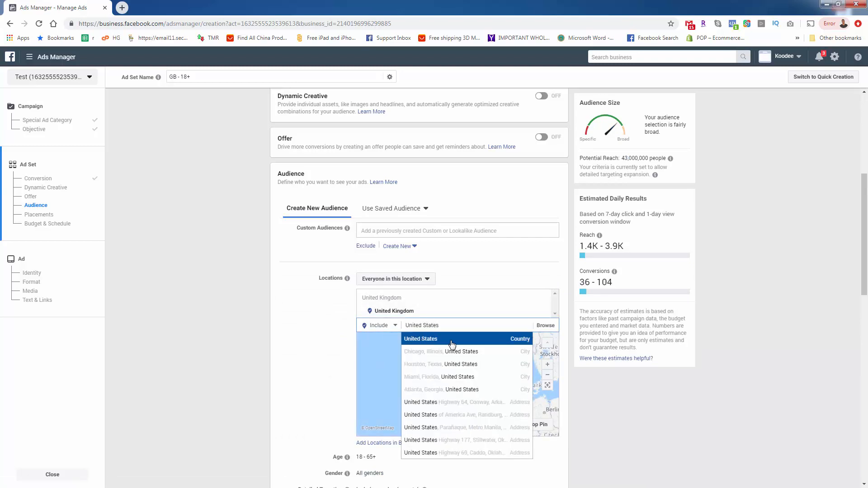
left_click(452, 342)
Turn off the option to expand detailed targeting criteria when it may increase conversions
scroll(282, 345, "down", 3)
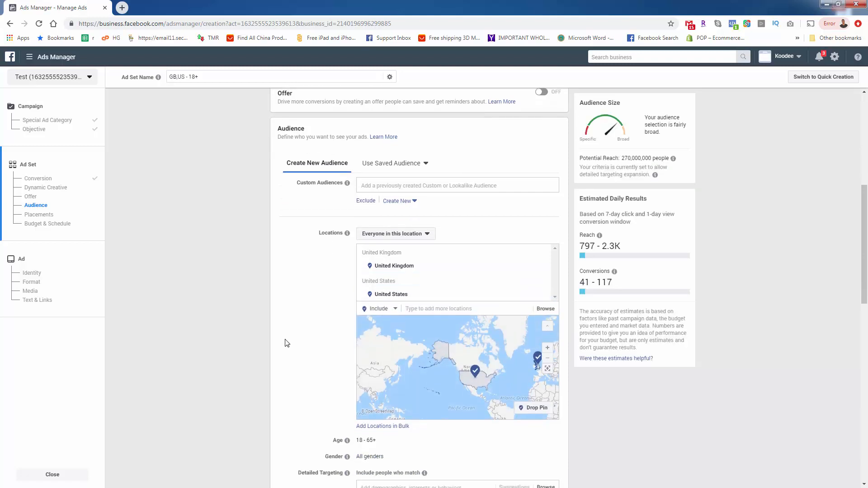
scroll(285, 343, "down", 1)
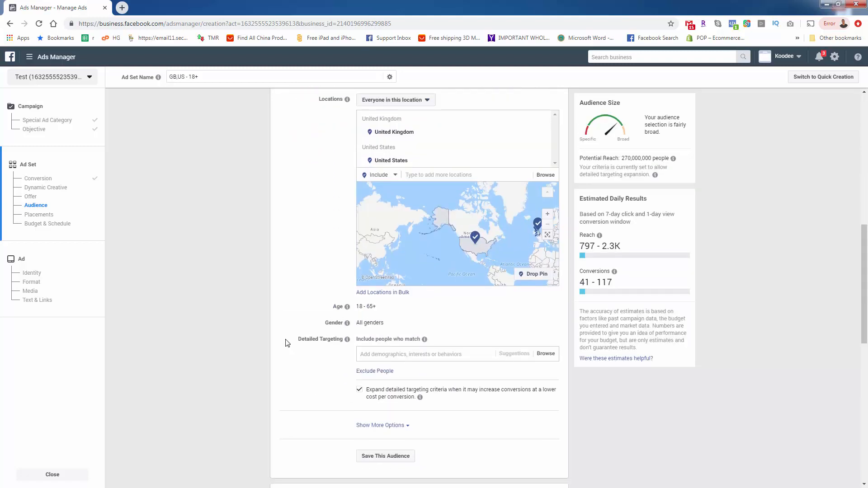
scroll(285, 343, "up", 1)
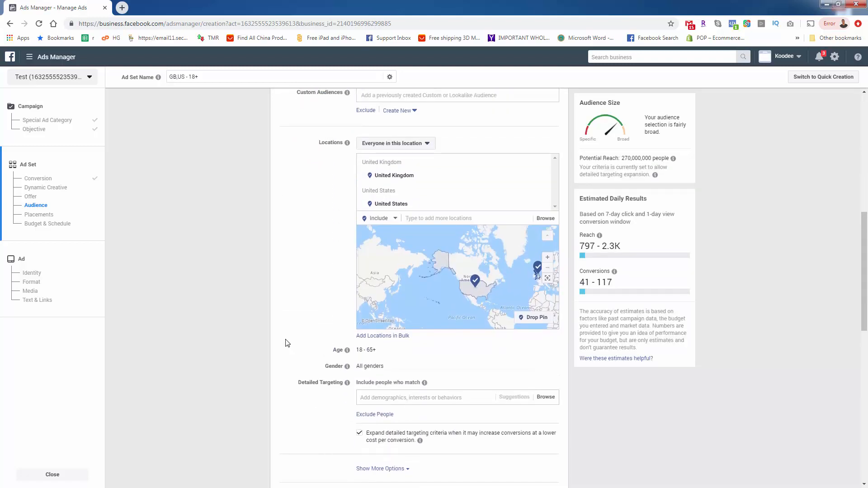
left_click(360, 434)
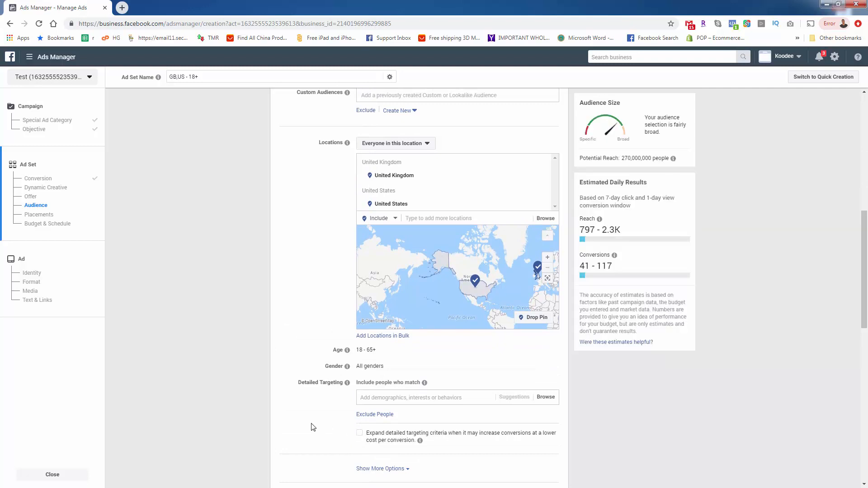
Add the Major League Baseball and Minor League Baseball interests to the detailed targeting
scroll(292, 407, "down", 1)
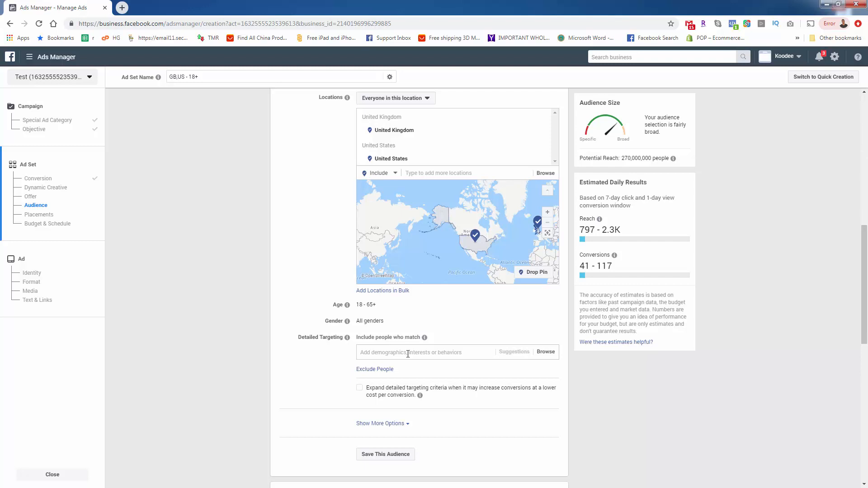
type("mar")
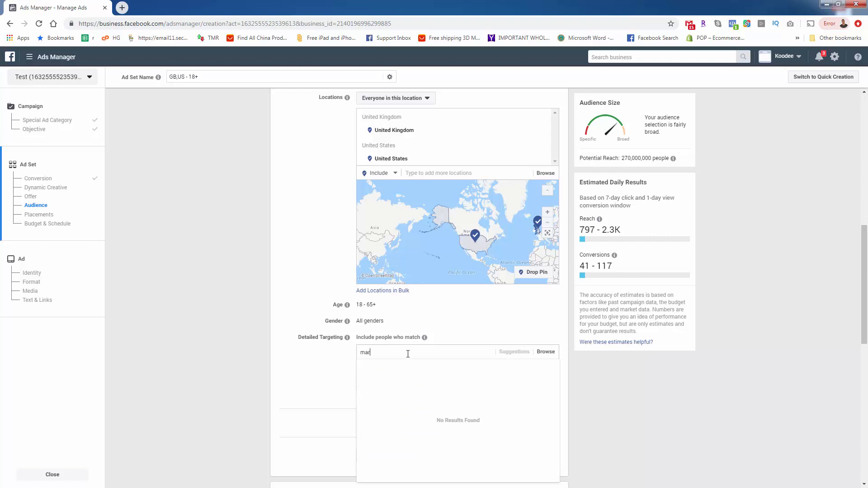
type("joe")
type("league baseball")
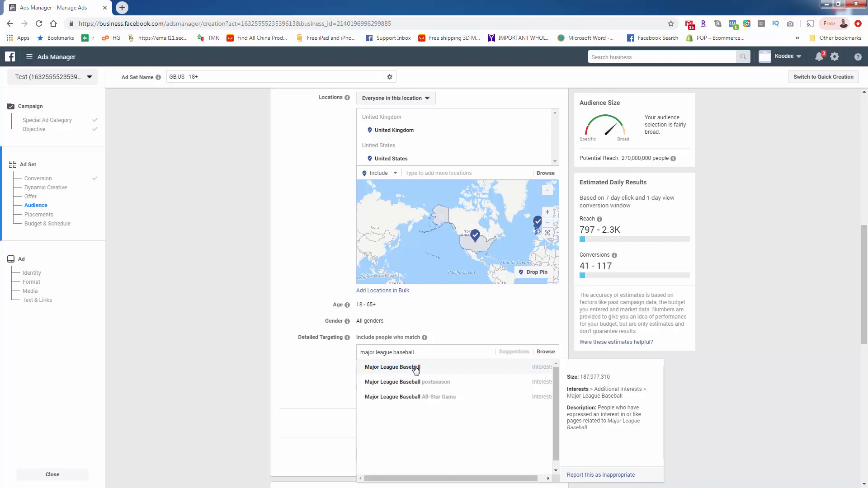
left_click(463, 370)
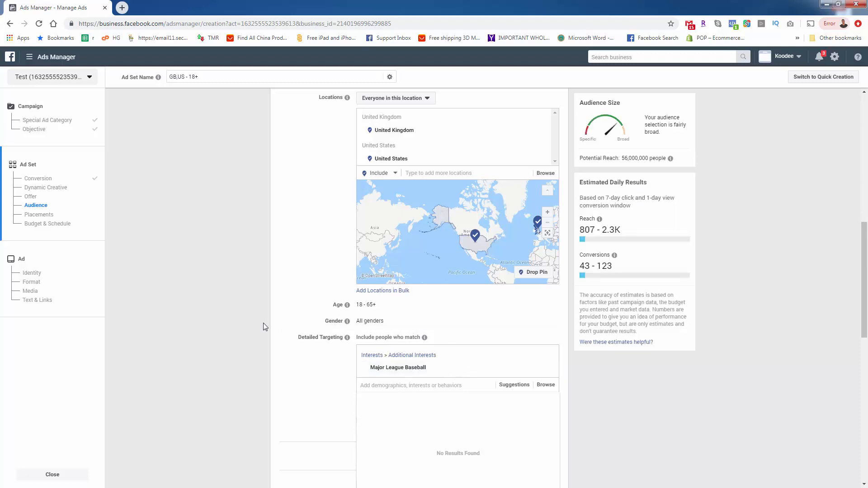
scroll(264, 326, "down", 1)
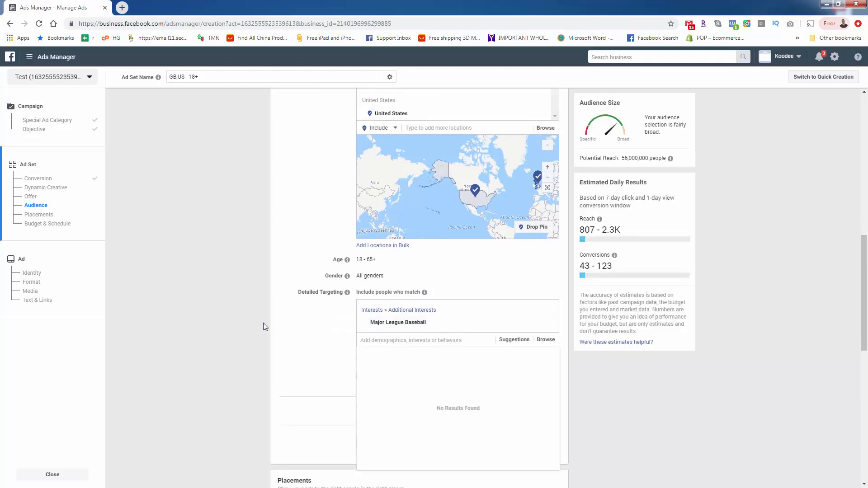
type("minor league baseball")
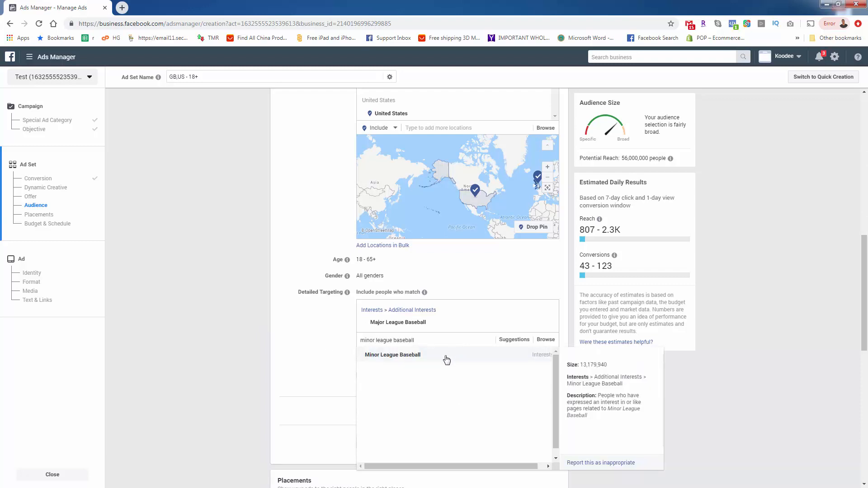
left_click(447, 359)
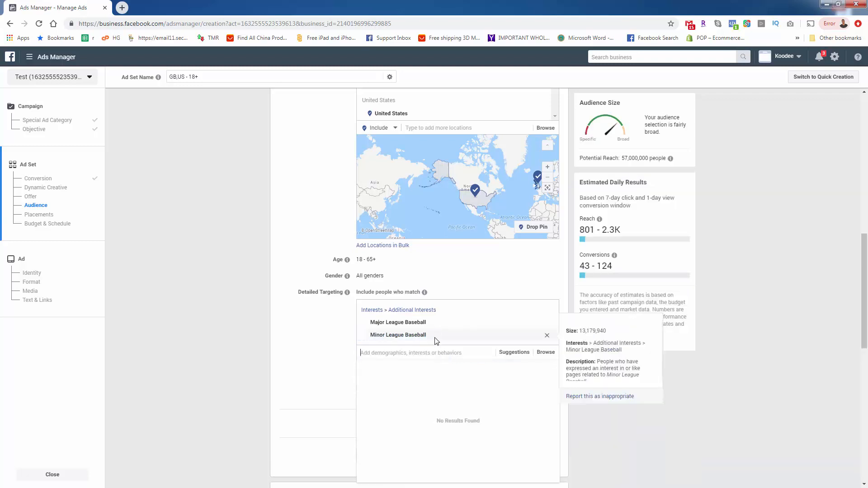
Review the suggested interests related to the two baseball leagues
left_click(511, 354)
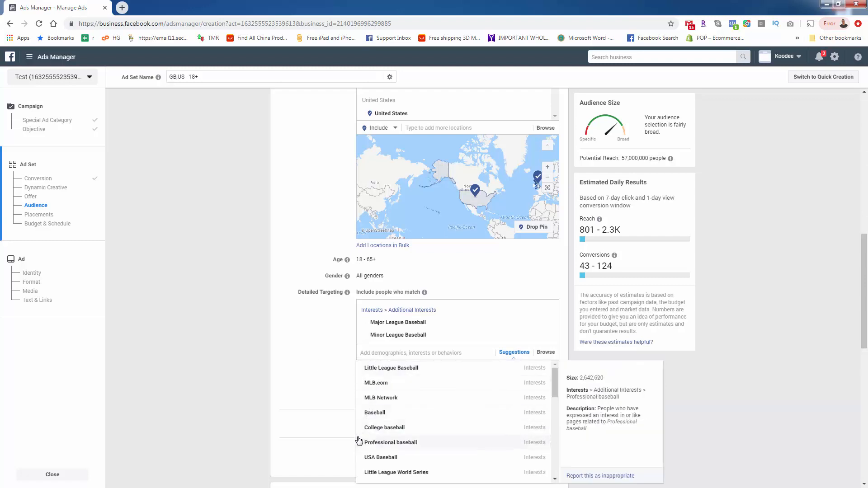
left_click(282, 364)
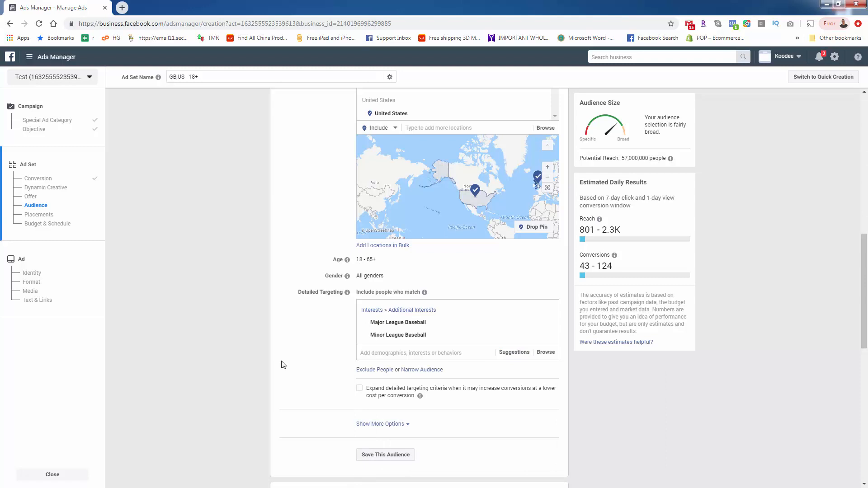
mouse_move(382, 322)
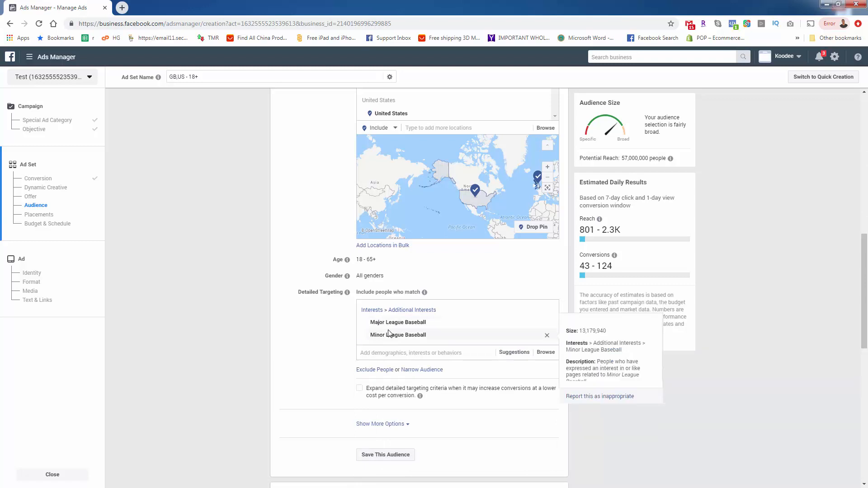
Replace both baseball league interests in the detailed targeting with the New York Yankees employer entry
left_click(546, 310)
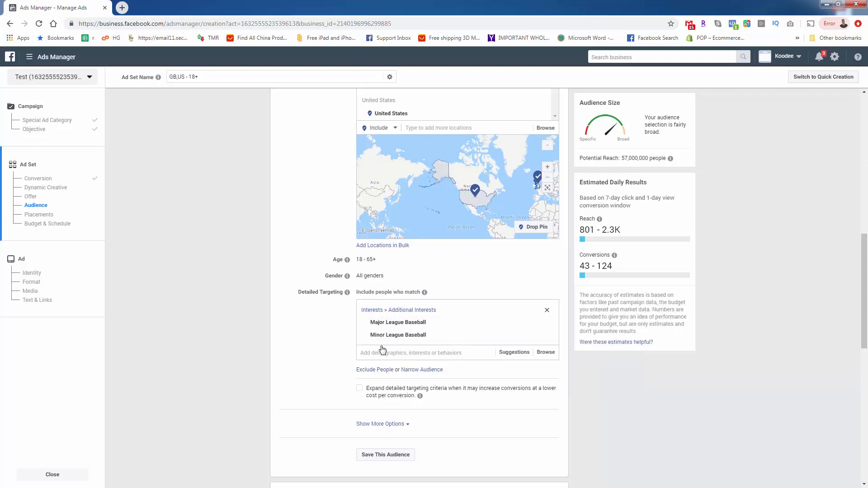
left_click(383, 309)
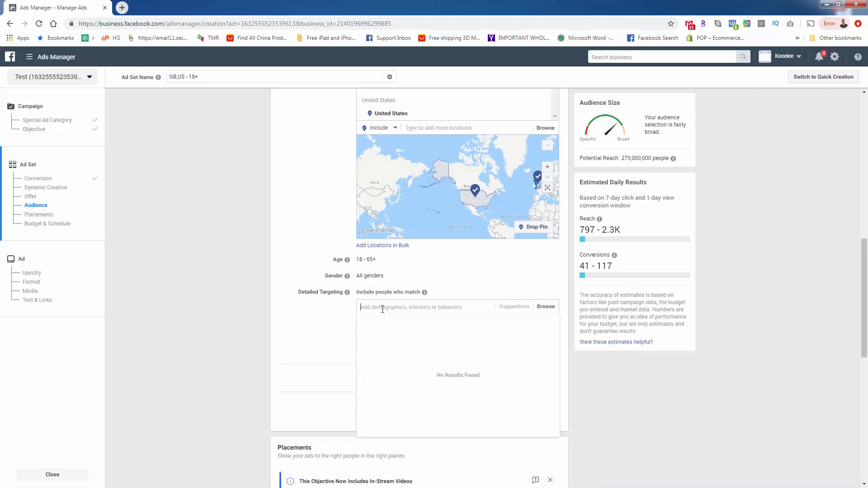
type("New York Yankees")
left_click(396, 323)
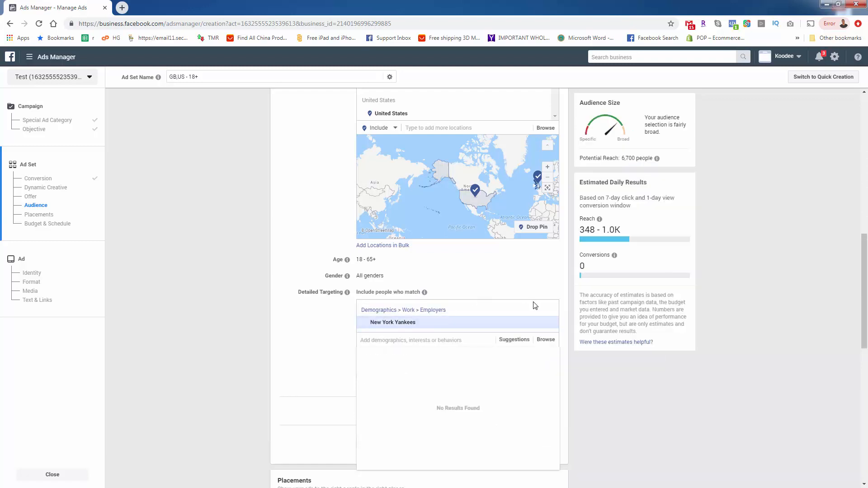
Replace the New York Yankees employer entry with the New York Yankees interest
left_click(547, 311)
type("New york yankees")
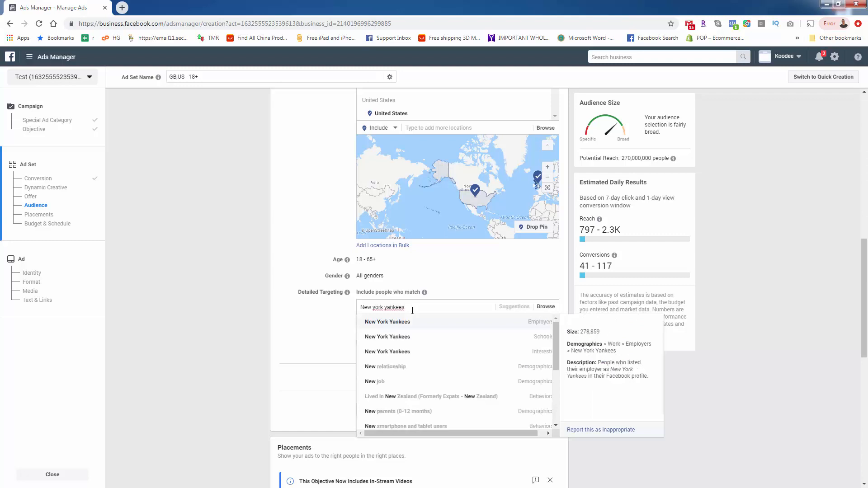
left_click(413, 355)
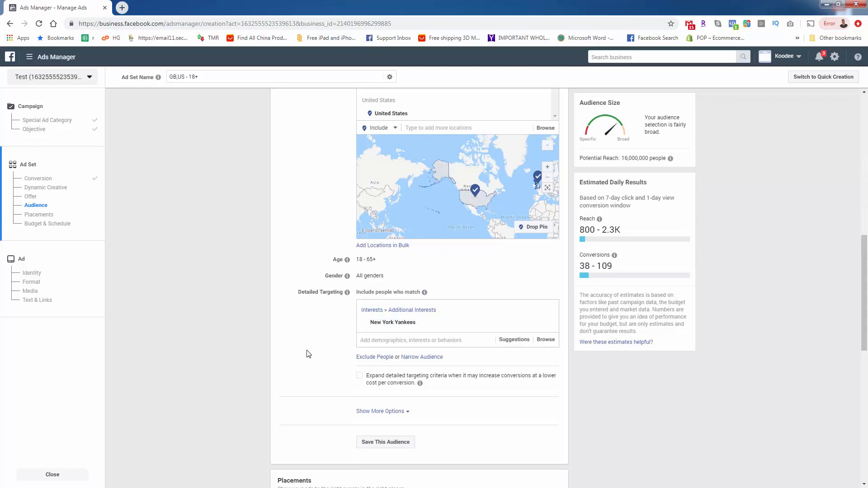
Target New York, New York with a 50-mile radius as the only location, removing United Kingdom
scroll(308, 354, "up", 2)
left_click(433, 218)
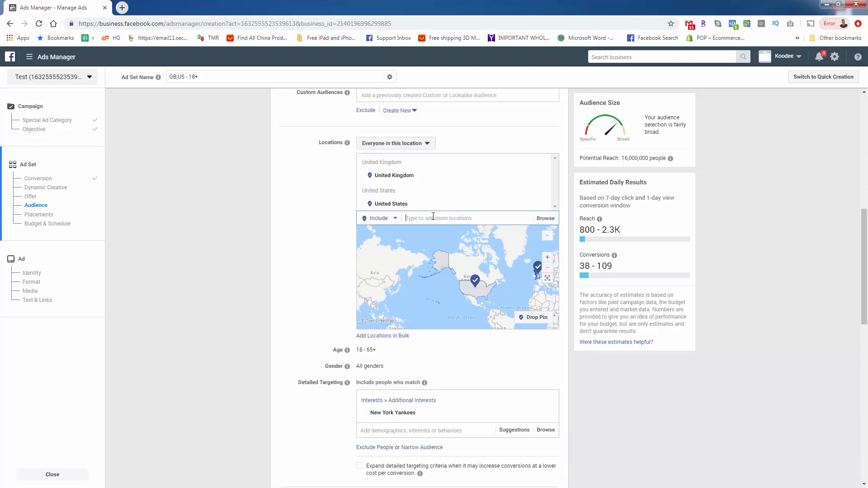
type("new york c")
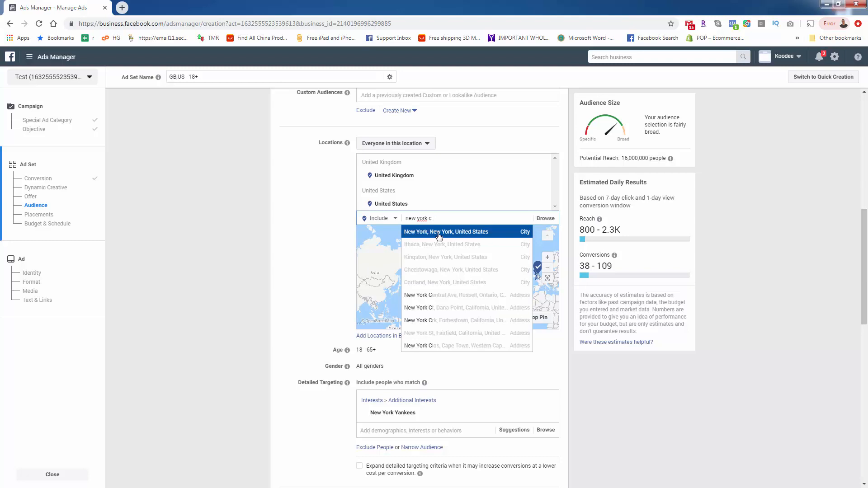
left_click(437, 232)
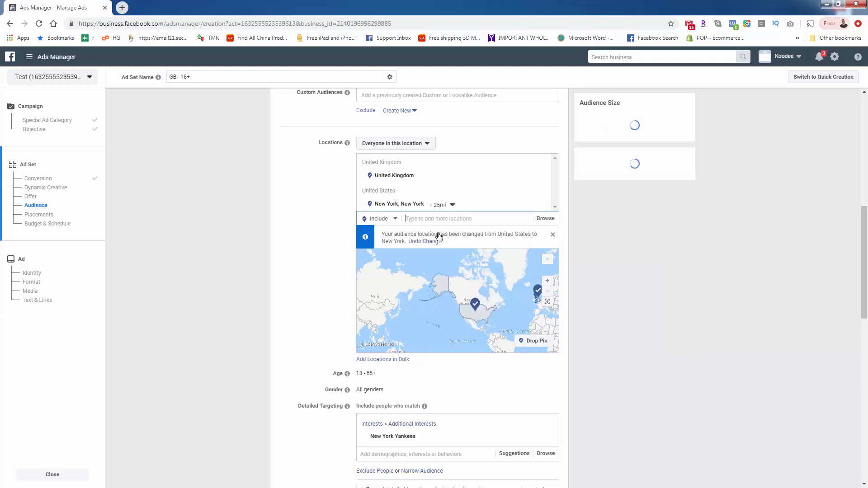
left_click(543, 163)
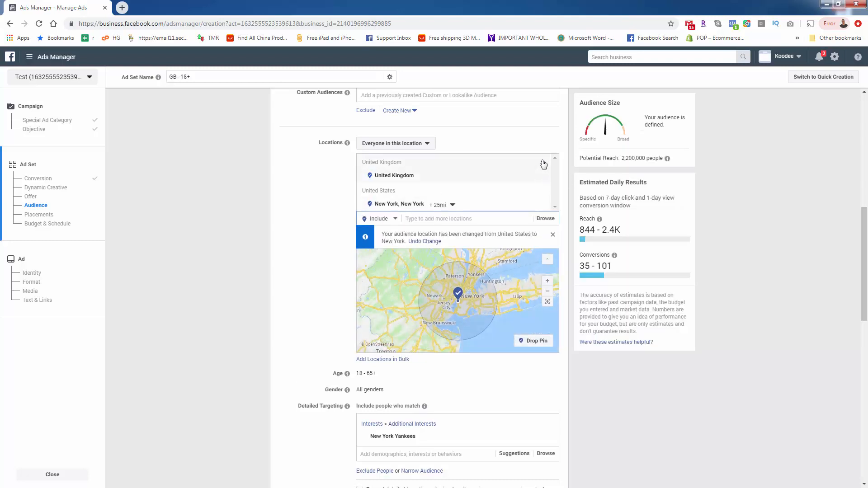
left_click(451, 180)
left_click_drag(454, 232, 488, 234)
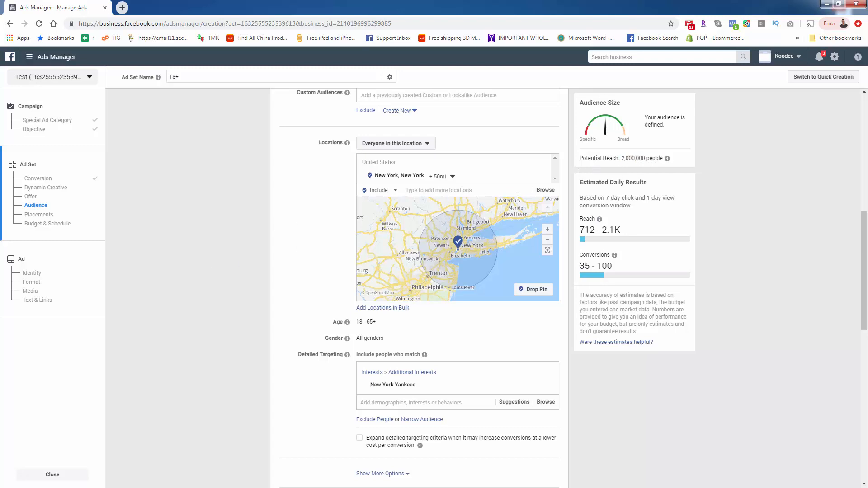
Replace the New York city location with the whole country United States
left_click(543, 177)
left_click(430, 202)
type("united states")
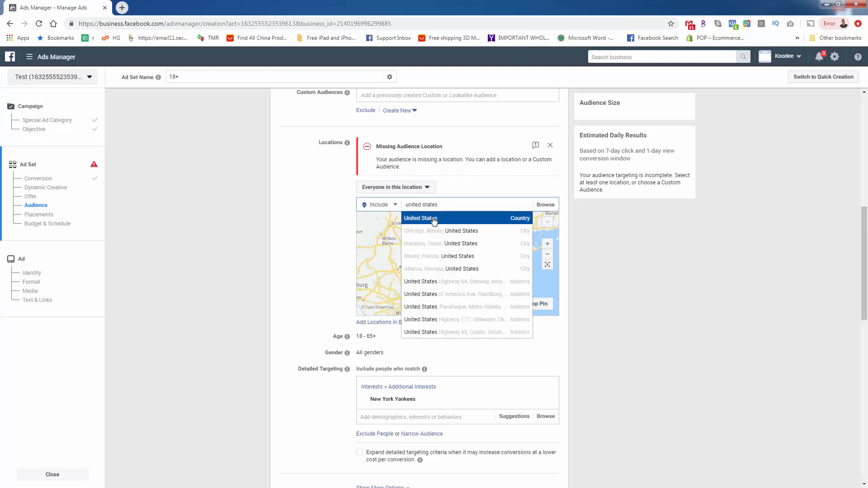
left_click(433, 220)
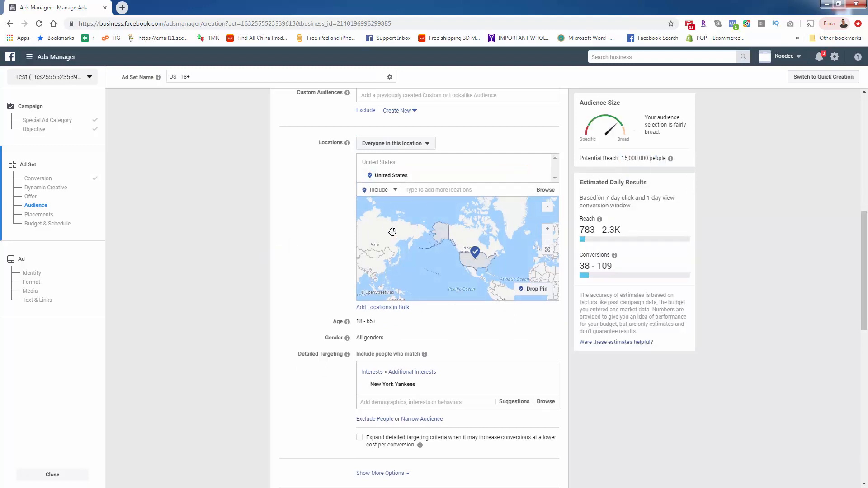
Replace the New York Yankees interest in the detailed targeting with the Aaron Judge interest
mouse_move(504, 388)
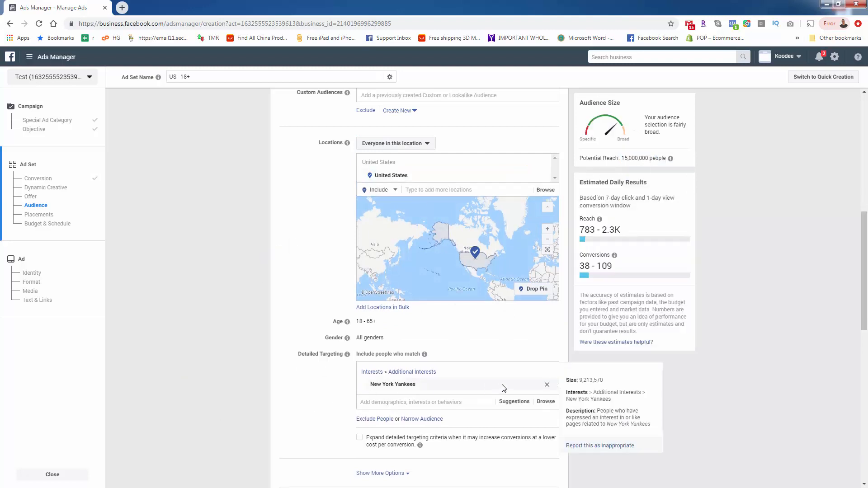
left_click(547, 386)
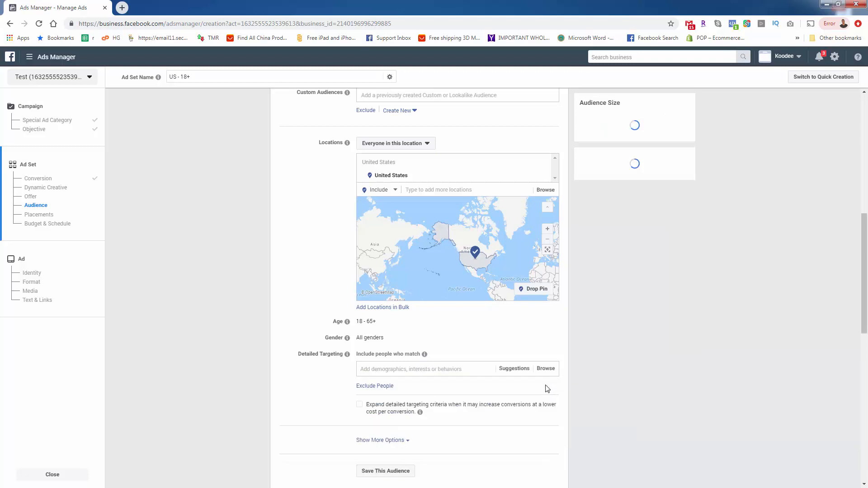
left_click(461, 371)
type("Aaron Judge")
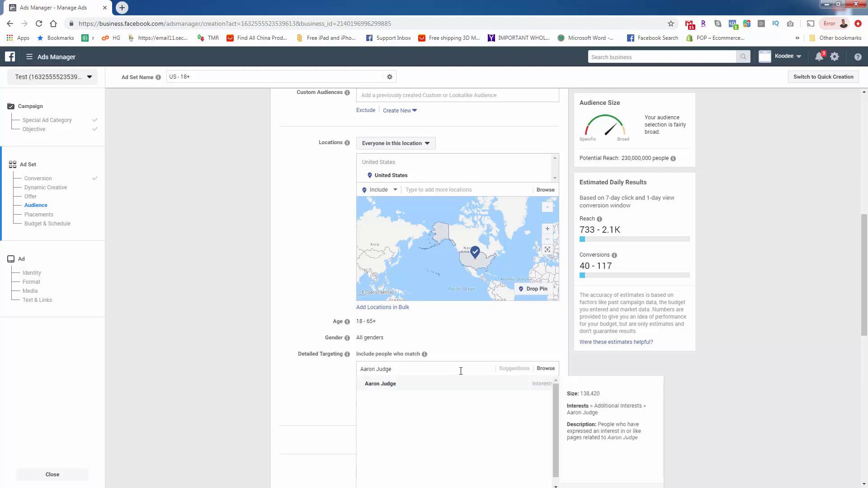
left_click(417, 386)
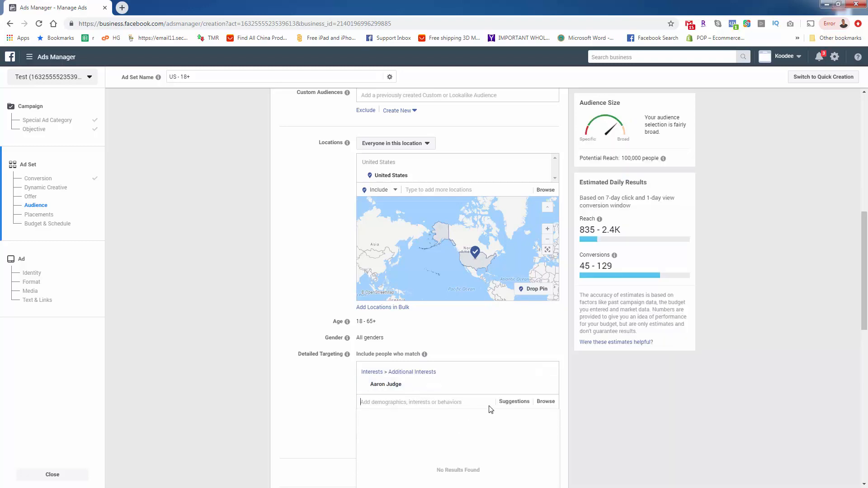
Add the suggested interests Bryce Harper and Mike Trout alongside Aaron Judge in the detailed targeting
left_click(510, 403)
scroll(317, 375, "down", 2)
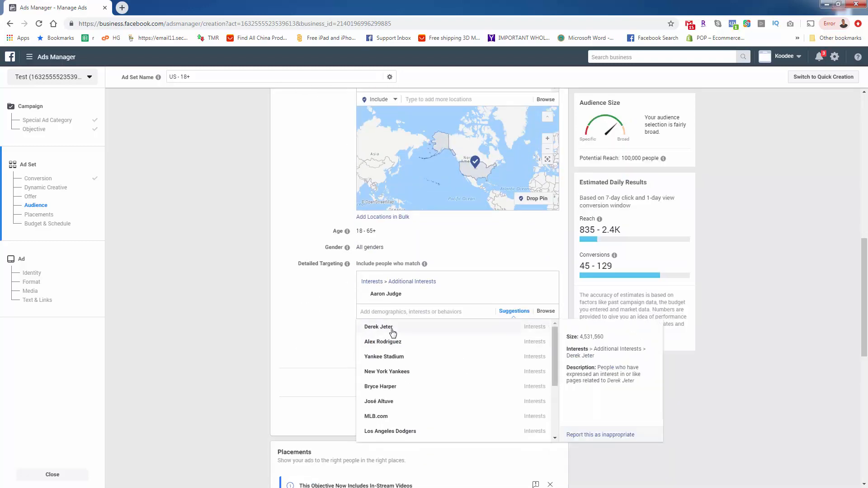
left_click(394, 386)
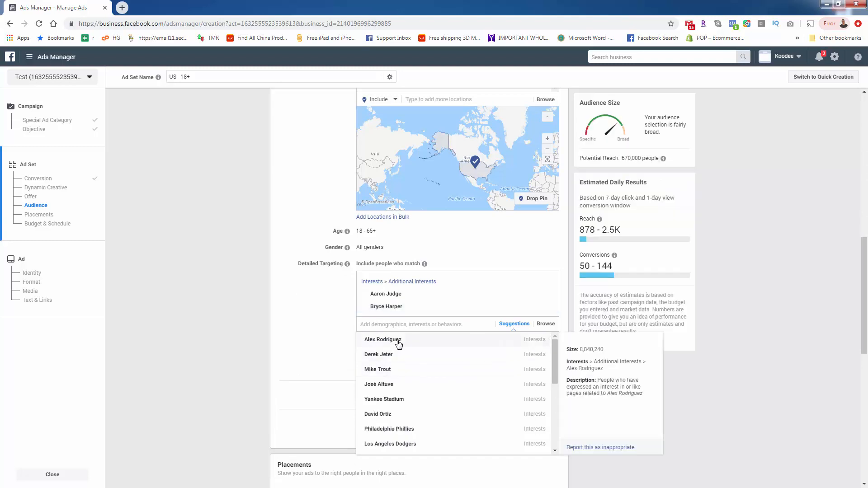
left_click(389, 369)
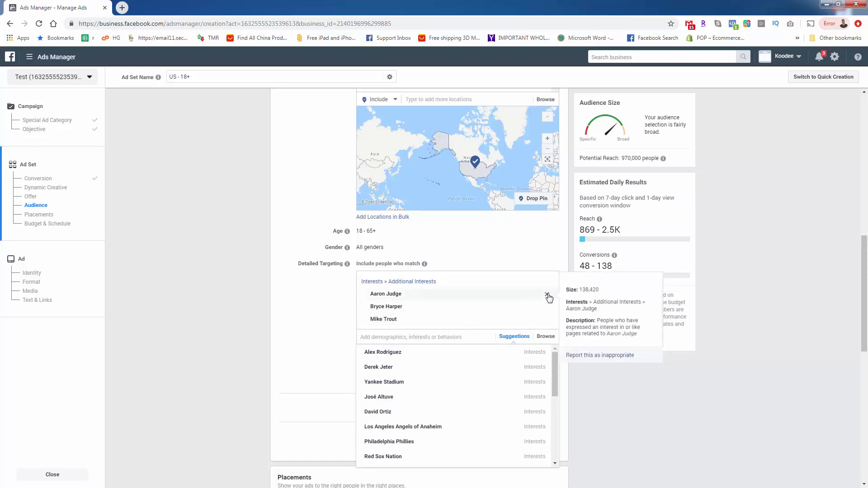
Replace all three player interests in the detailed targeting with the New York Yankees interest
left_click(548, 295)
left_click(547, 295)
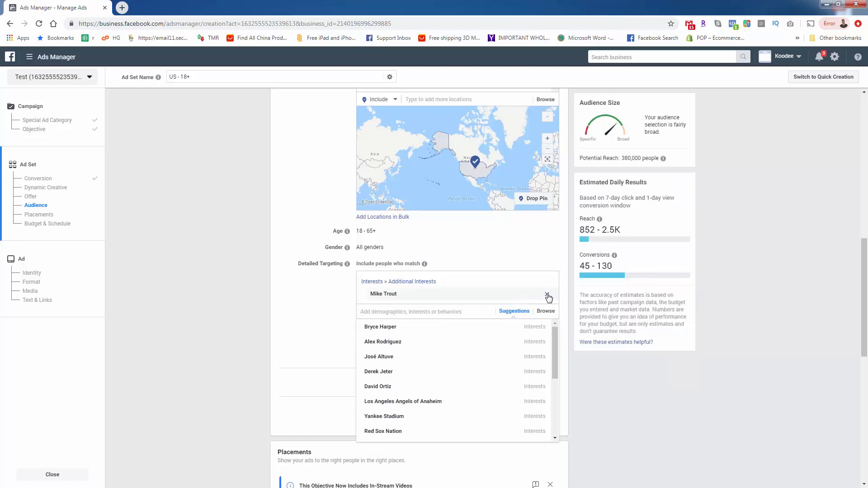
left_click(547, 296)
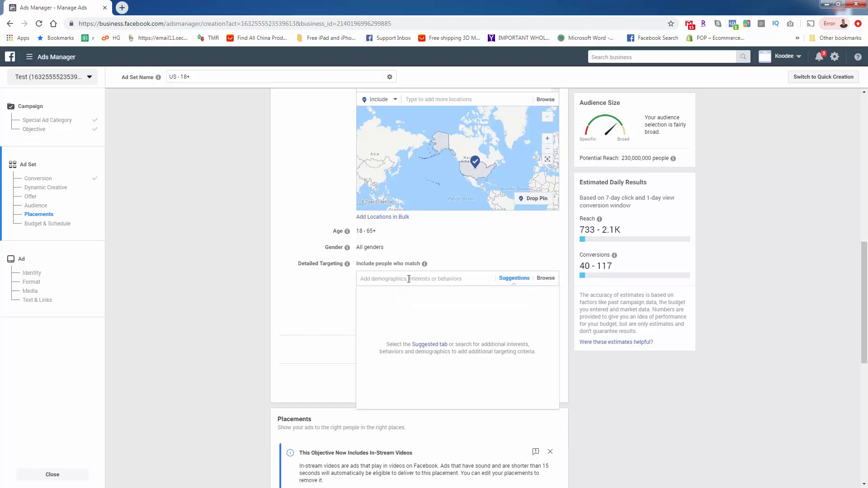
left_click(409, 279)
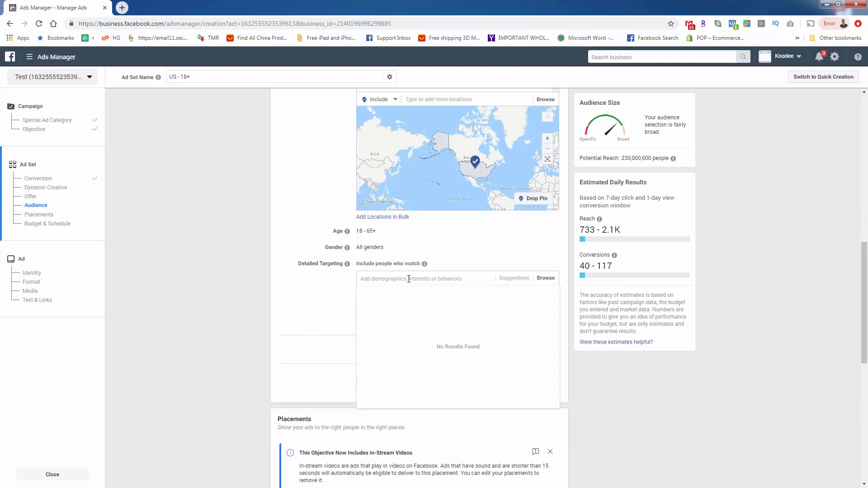
type("New York Yankees")
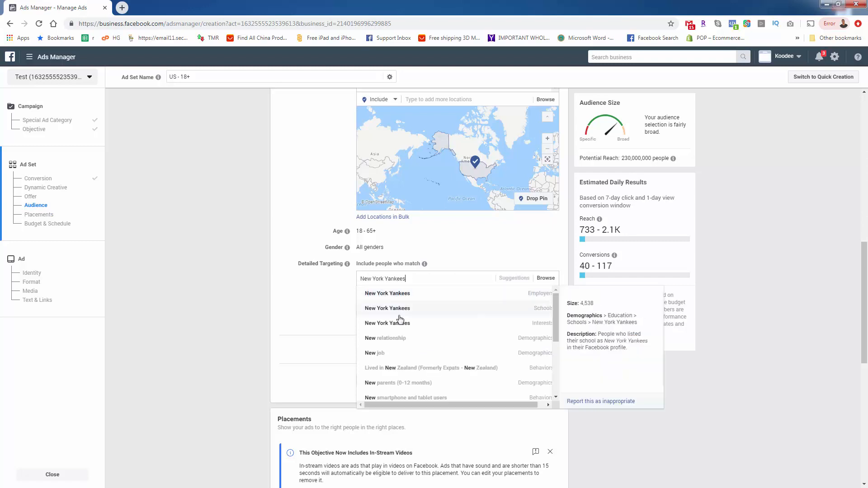
left_click(402, 322)
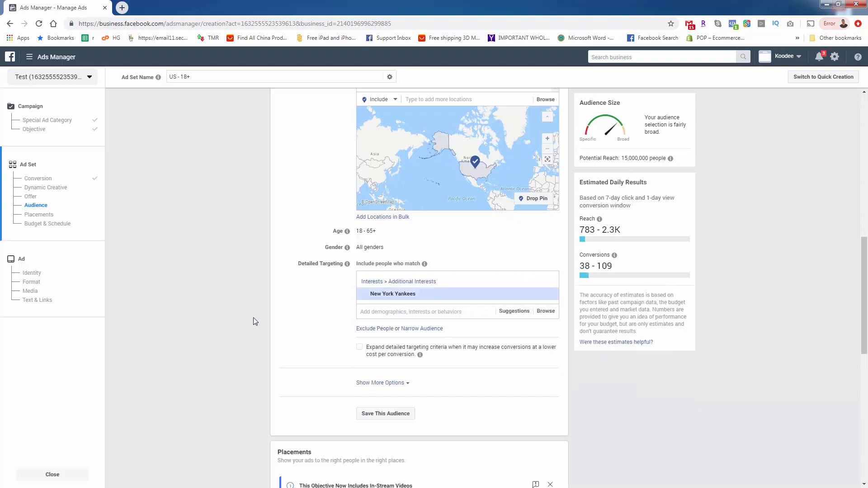
Narrow the New York Yankees audience to people who must also match the Aaron Judge interest
left_click(423, 329)
type("Aaron ")
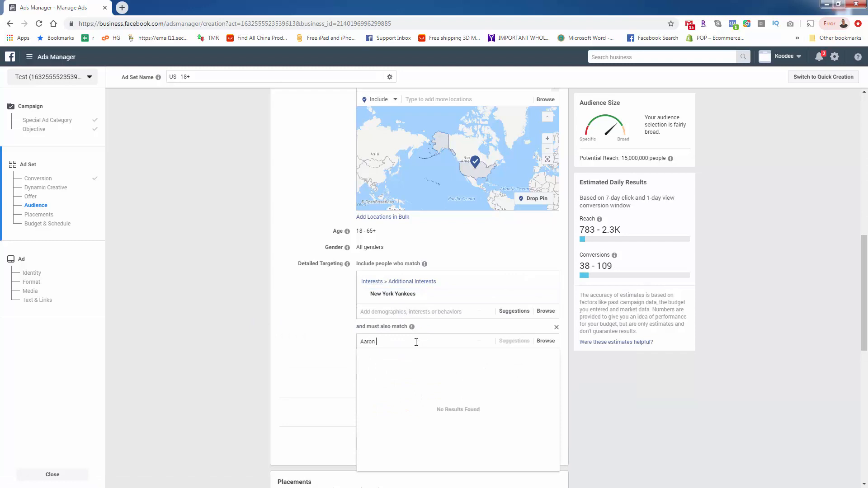
type("Judge")
left_click(403, 356)
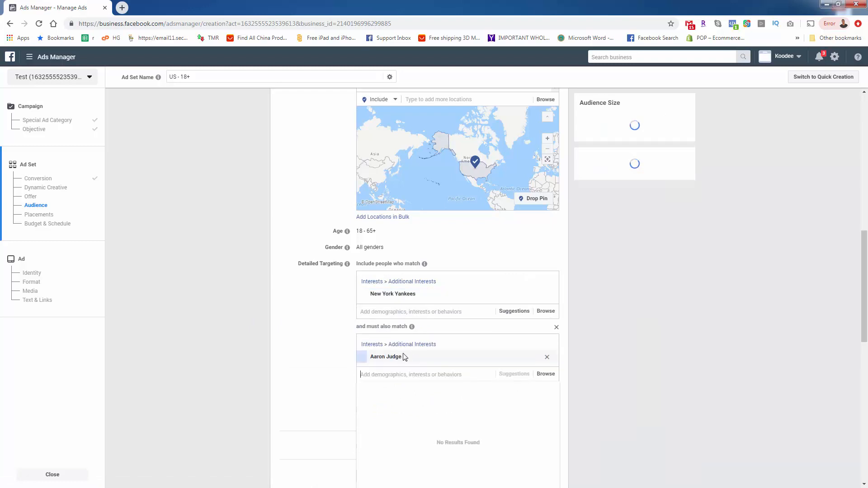
Add the suggested interests Derek Jeter and Alex Rodriguez to the must-also-match group
left_click(520, 374)
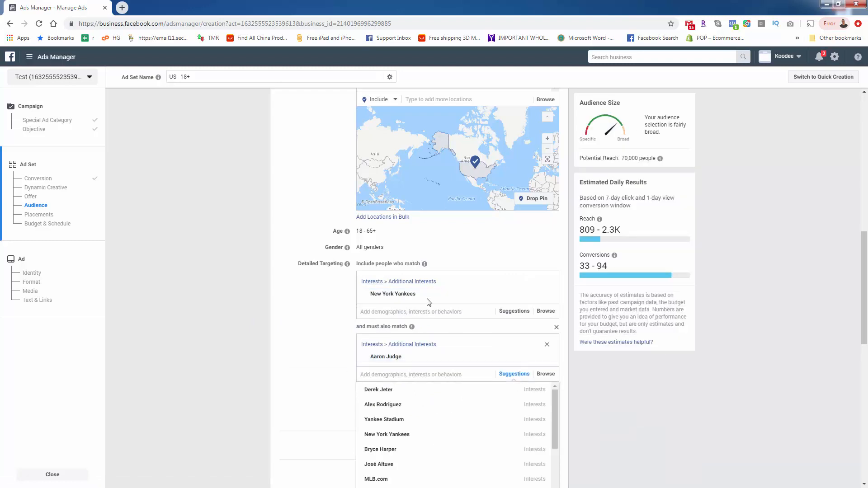
left_click(396, 390)
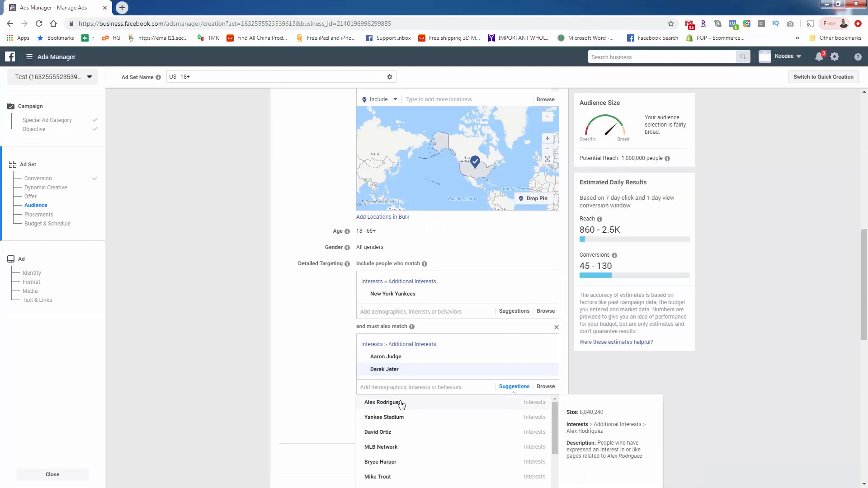
left_click(393, 403)
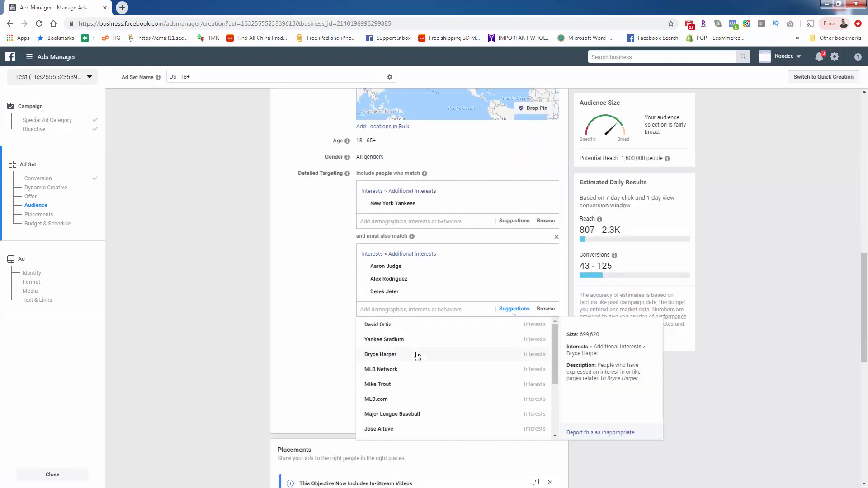
scroll(416, 356, "down", 3)
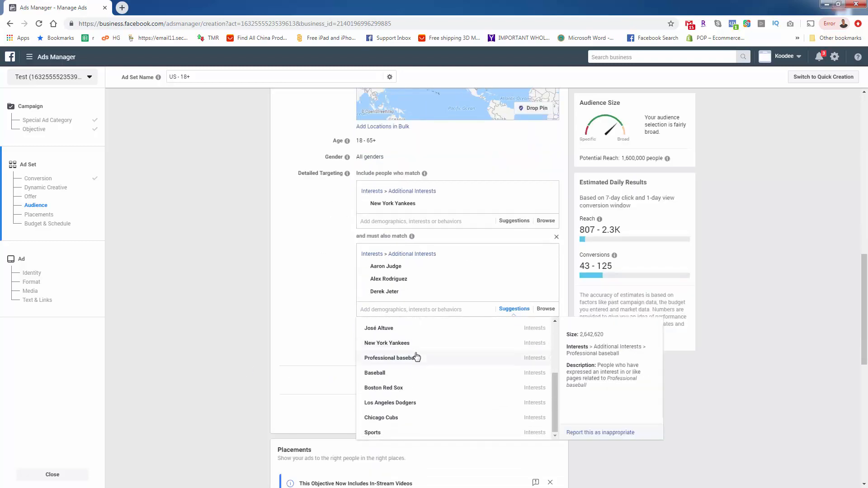
left_click(324, 348)
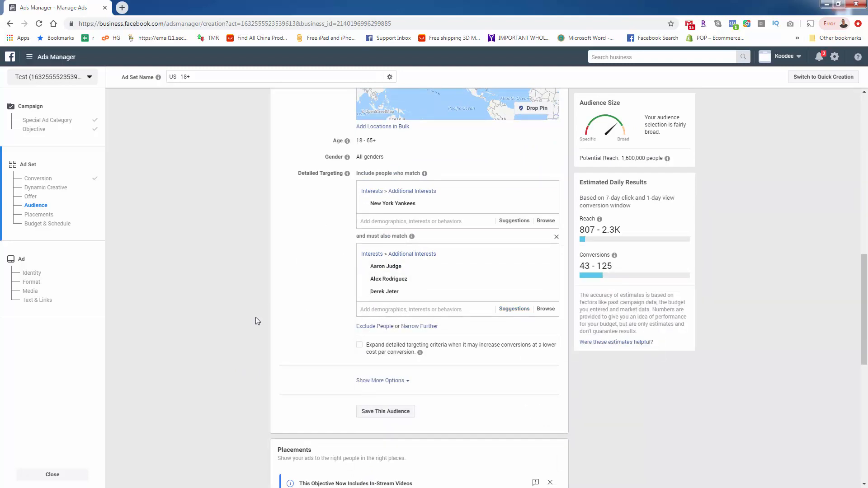
Change the audience location from the whole country to the state of New York, United States
scroll(395, 250, "up", 1)
scroll(391, 247, "up", 3)
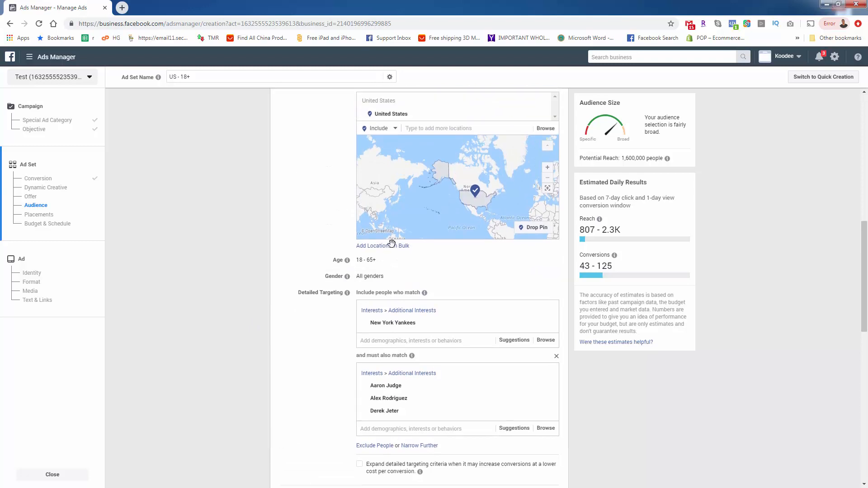
left_click(418, 192)
type("new york")
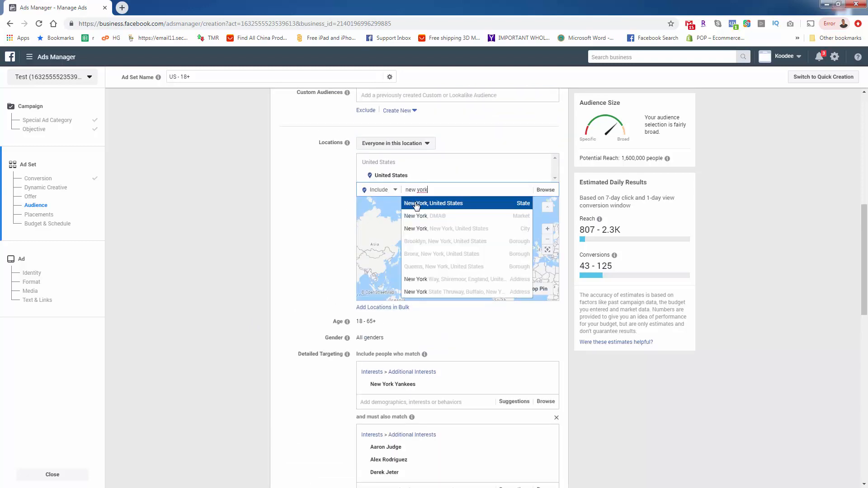
left_click(417, 201)
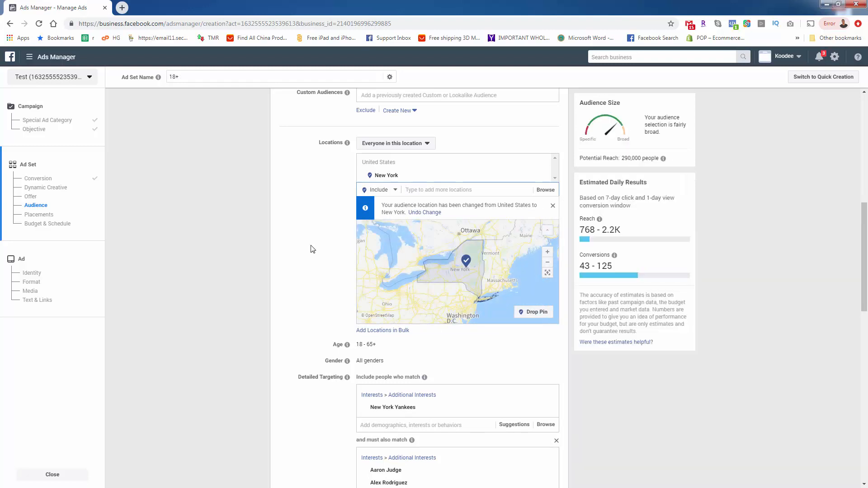
scroll(309, 252, "down", 1)
mouse_move(375, 449)
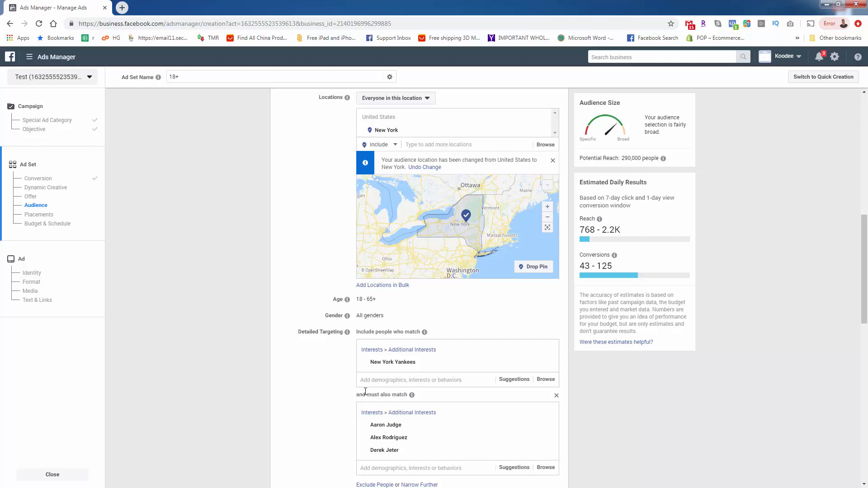
scroll(293, 419, "up", 1)
scroll(288, 425, "up", 1)
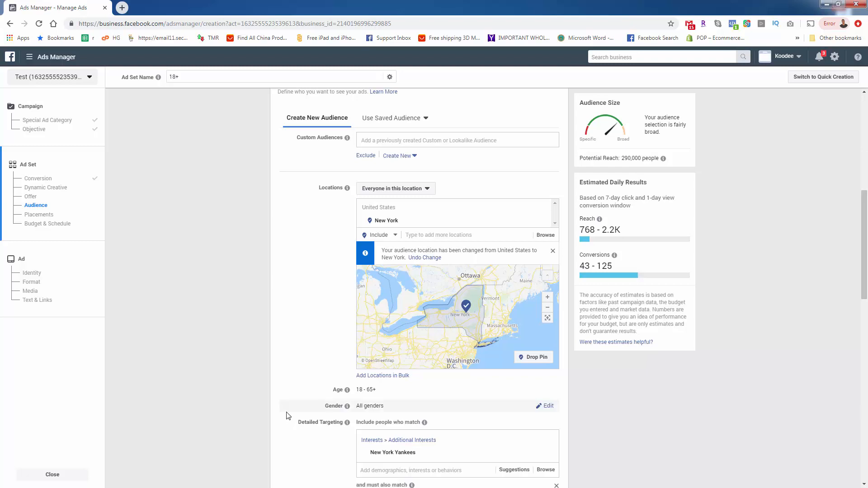
scroll(274, 420, "down", 3)
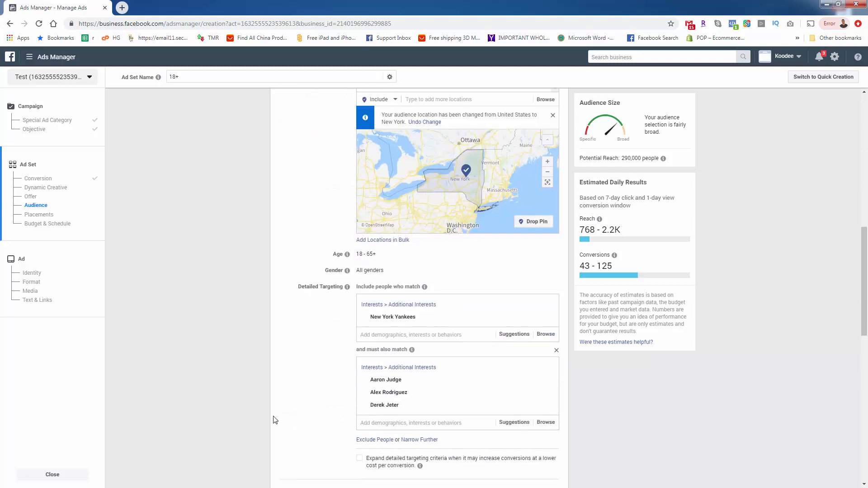